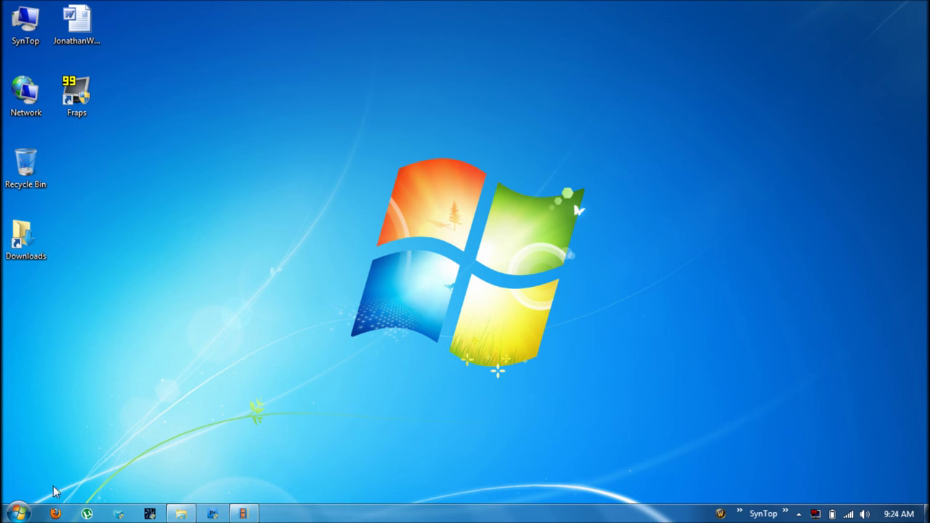
Step: Launch Remote Desktop Connection from Accessories, then open the SynTop computer's Properties
left_click(19, 514)
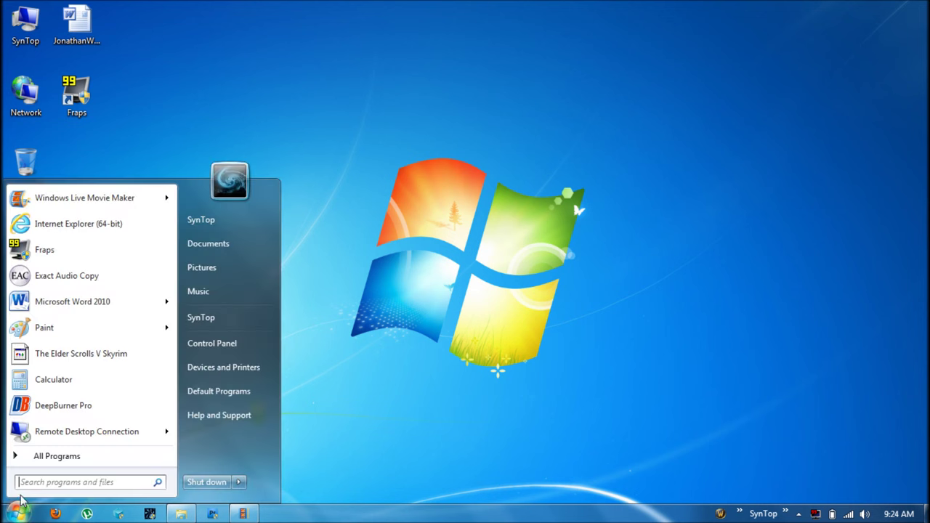
left_click(42, 456)
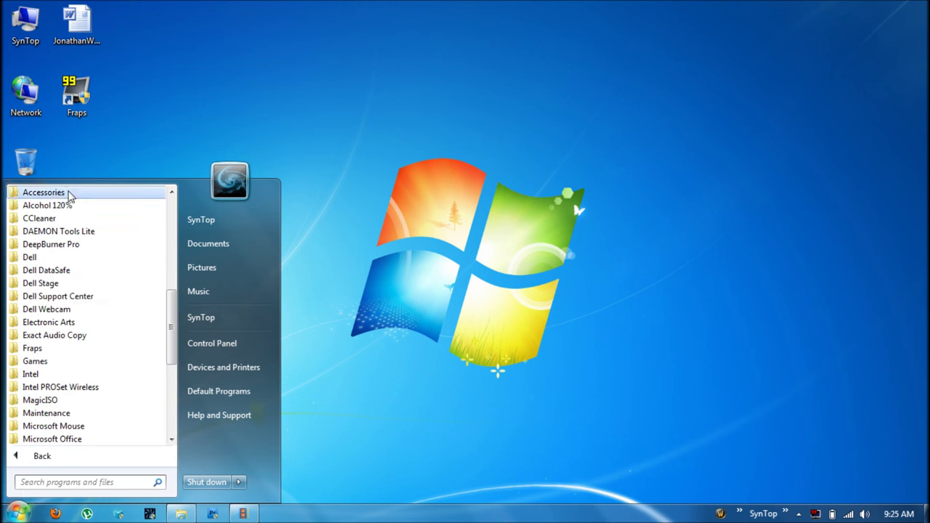
left_click(68, 192)
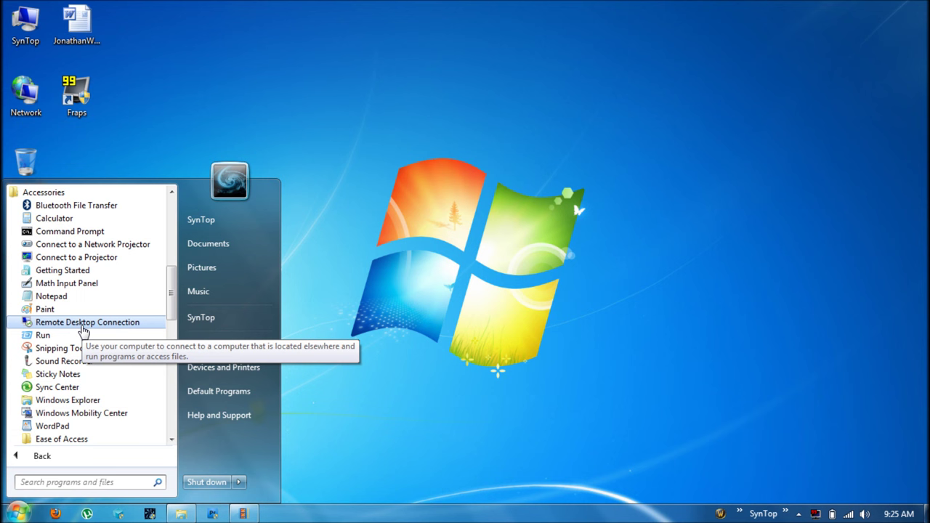
left_click(82, 325)
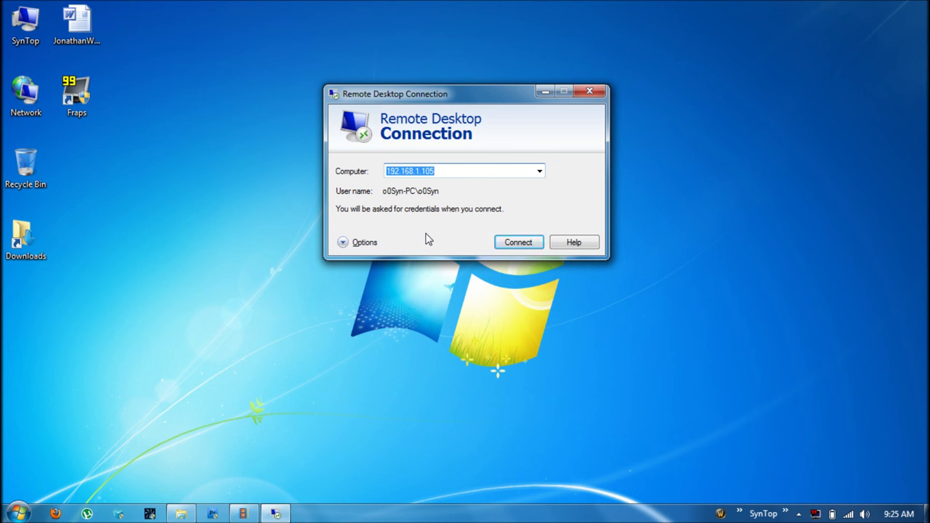
right_click(32, 42)
left_click(75, 165)
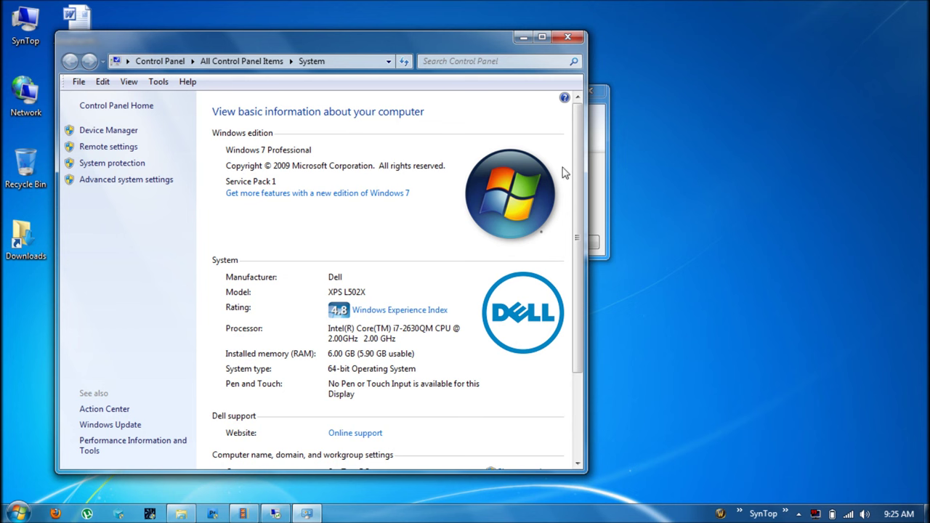
Step: Find the computer name on the System page, then close the System window
left_click_drag(579, 168, 572, 259)
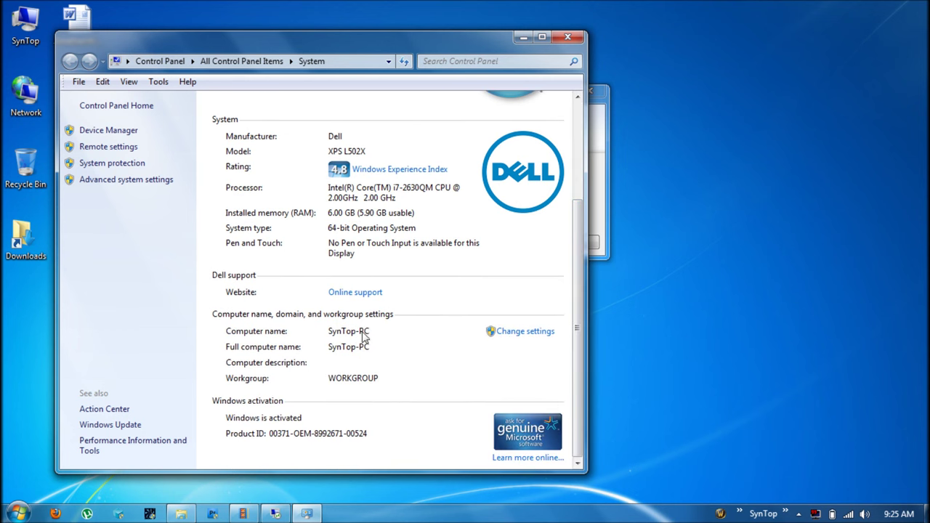
left_click(568, 38)
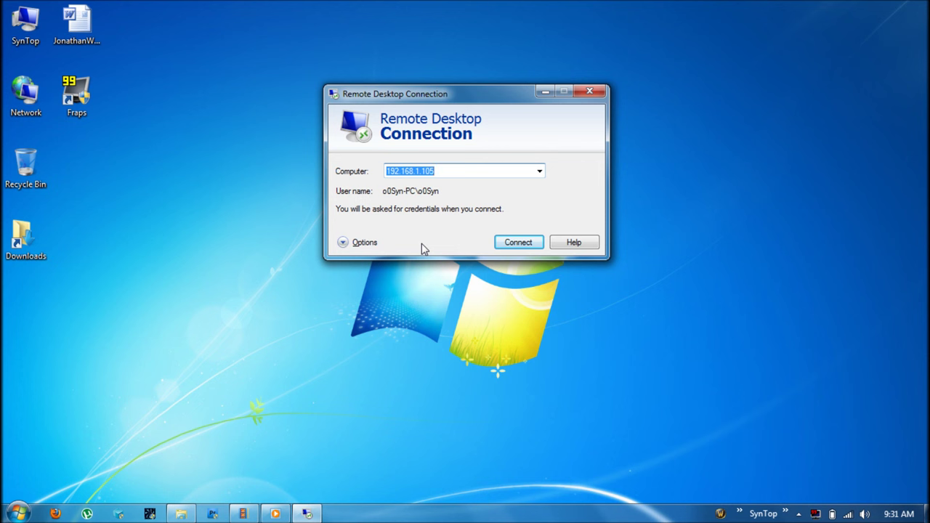
Step: Expand Remote Desktop Connection with Options to reveal all settings tabs
left_click(361, 242)
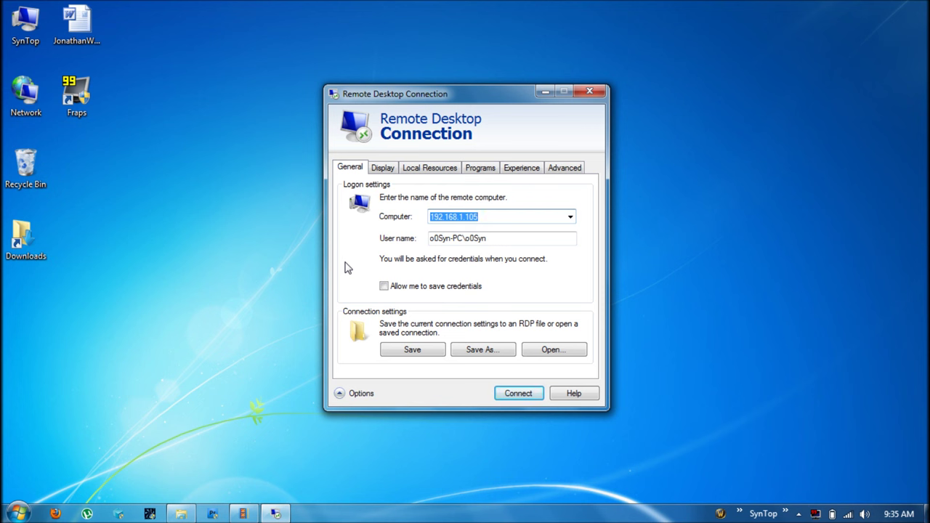
left_click(382, 171)
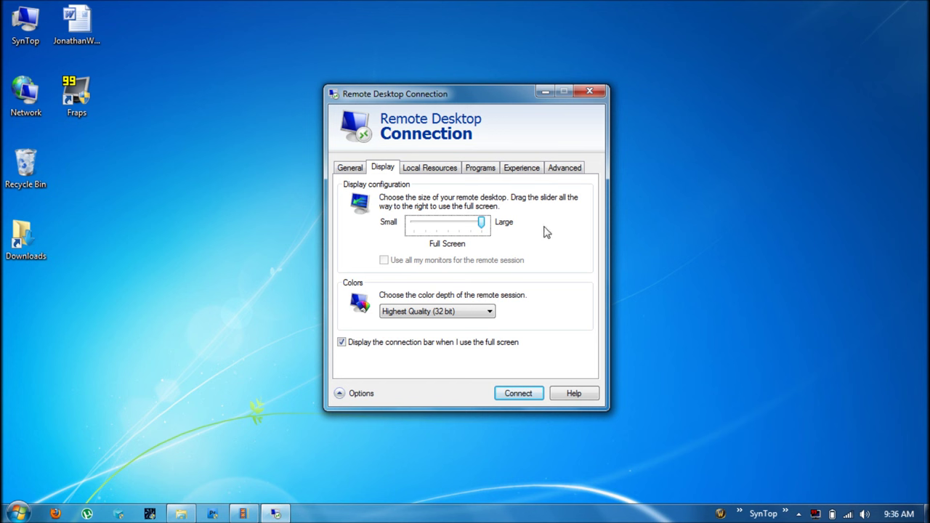
Step: Set the display size to Full Screen and keep Highest Quality (32 bit) colours
left_click_drag(481, 224, 413, 224)
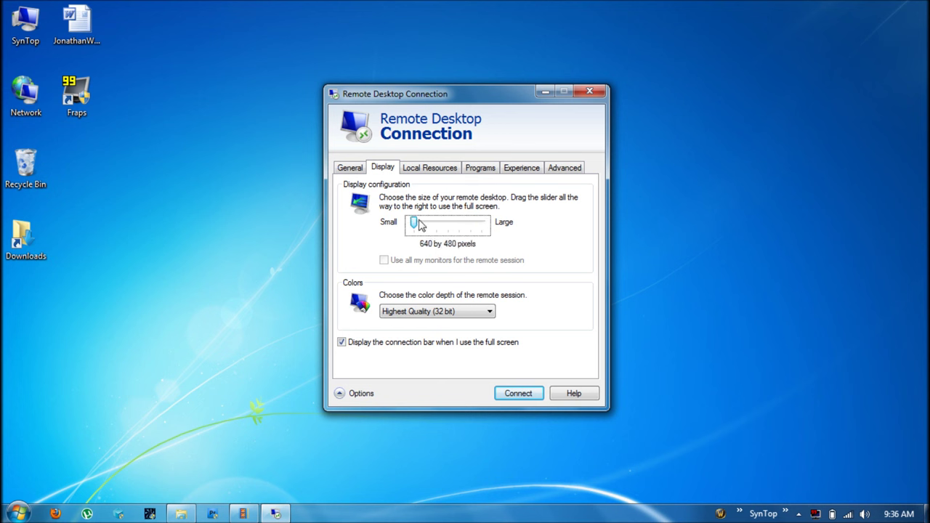
left_click_drag(414, 223, 481, 224)
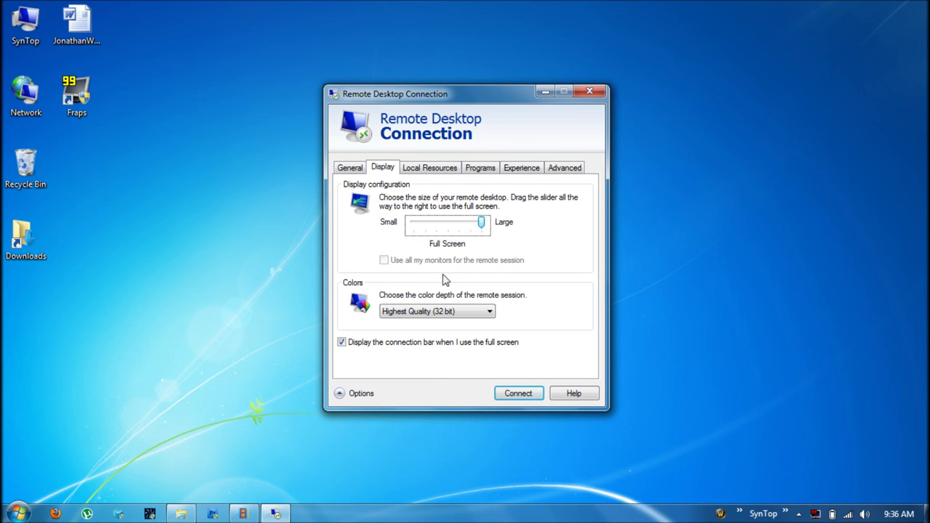
left_click(439, 318)
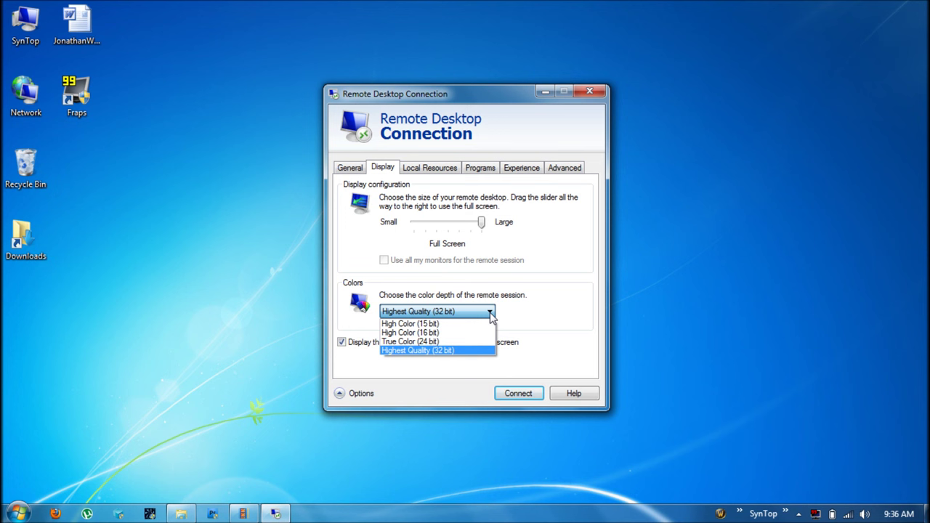
left_click(551, 333)
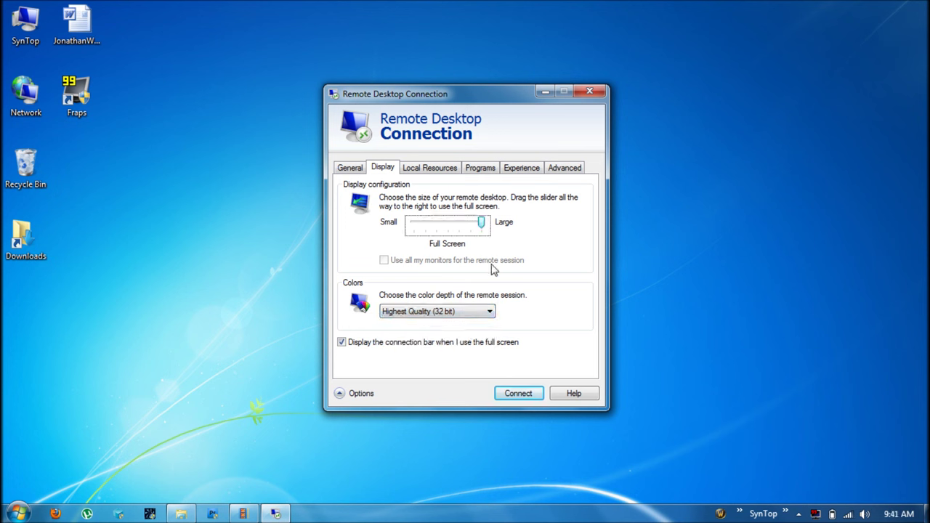
left_click(438, 171)
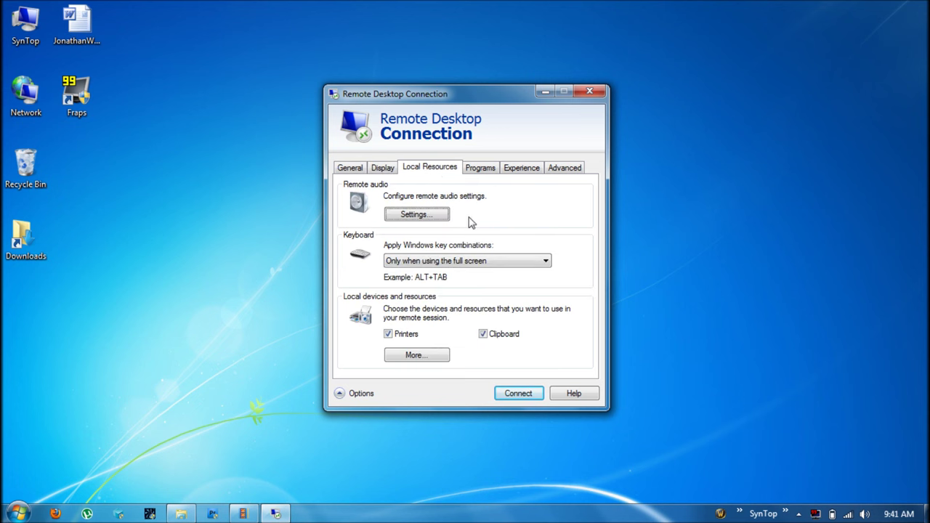
Step: Leave audio unchanged and apply Windows key combinations only when using full screen
left_click(440, 215)
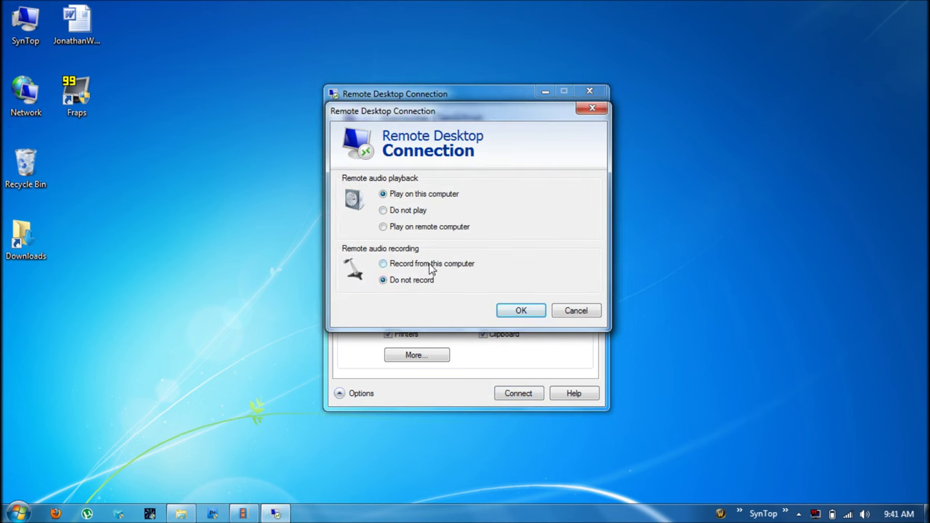
left_click(571, 312)
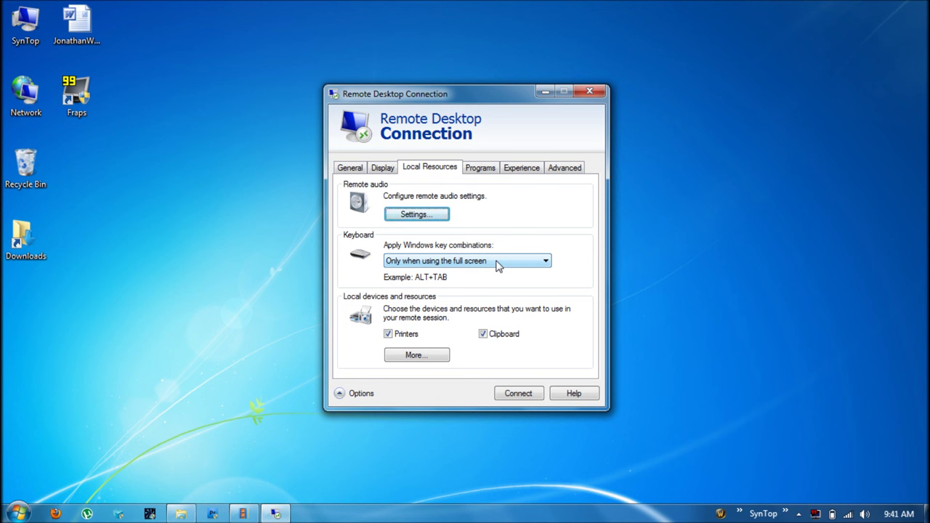
left_click(496, 263)
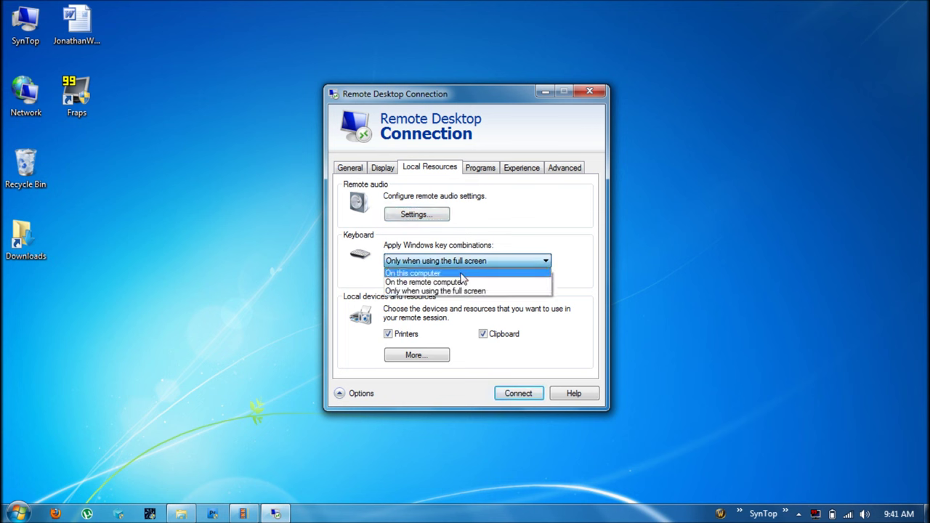
left_click(555, 238)
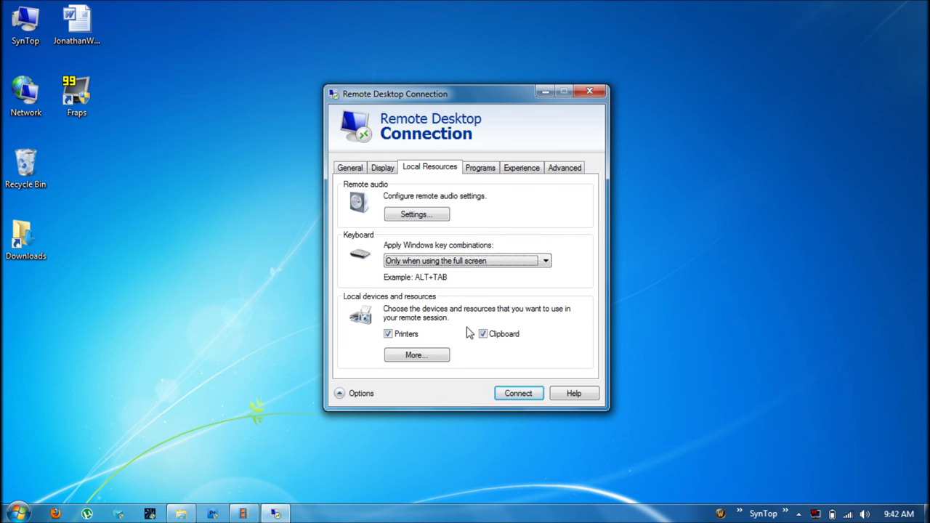
left_click(472, 171)
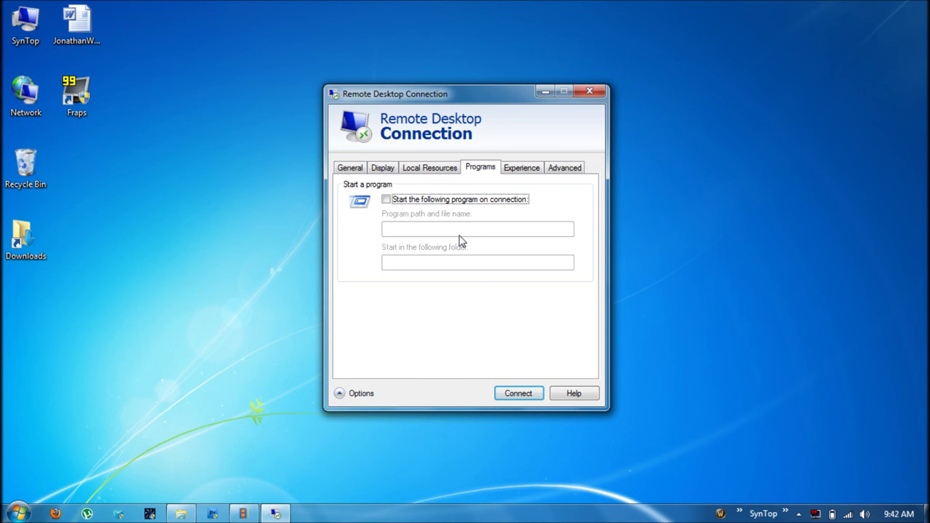
Step: Keep the Experience connection speed at Low-speed broadband (256 Kbps - 2 Mbps)
left_click(520, 172)
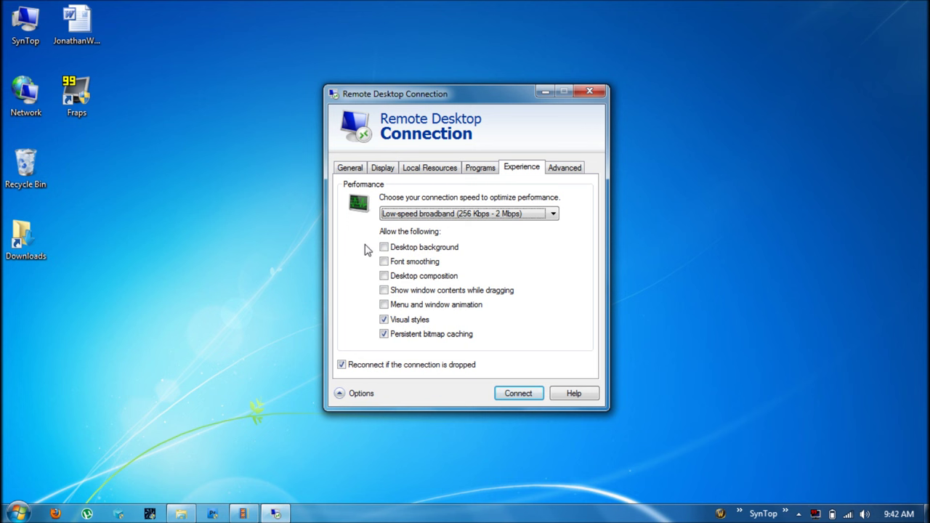
left_click(553, 214)
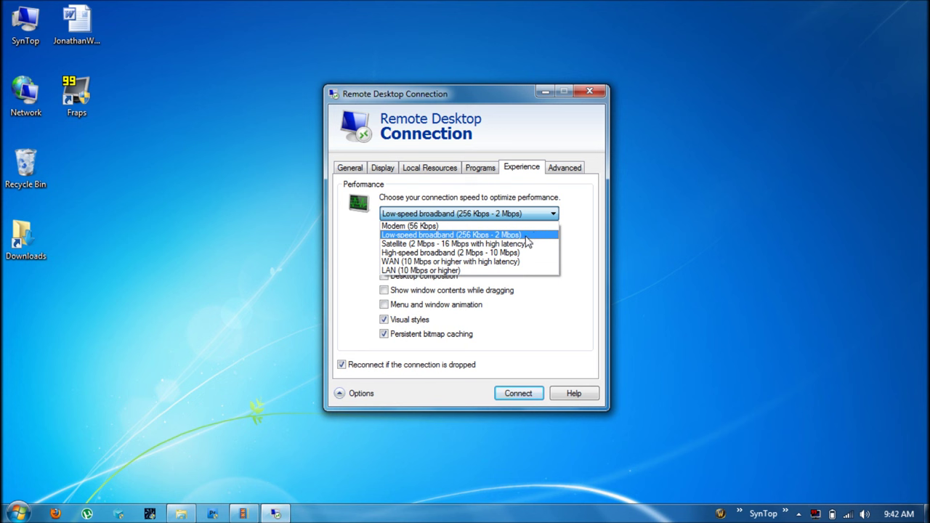
left_click(573, 254)
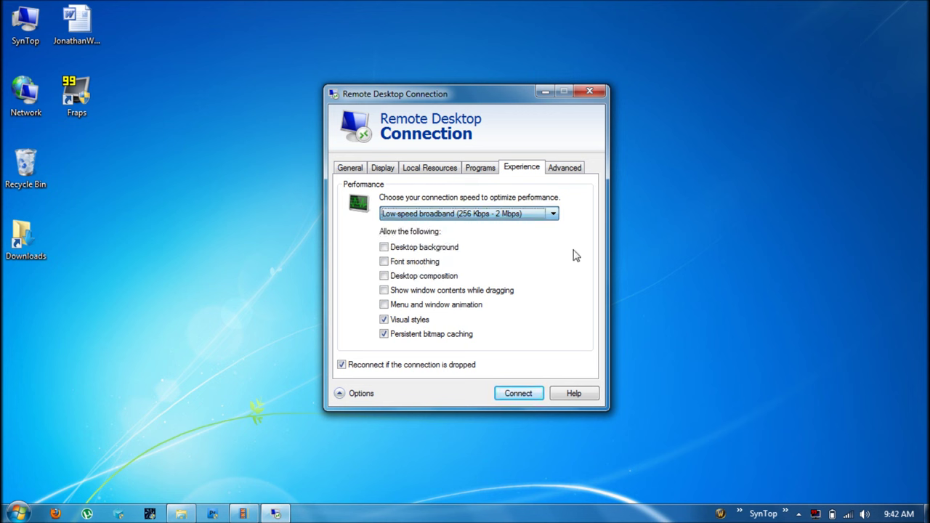
Step: Review the Advanced server authentication options, then go back to the General tab
left_click(566, 170)
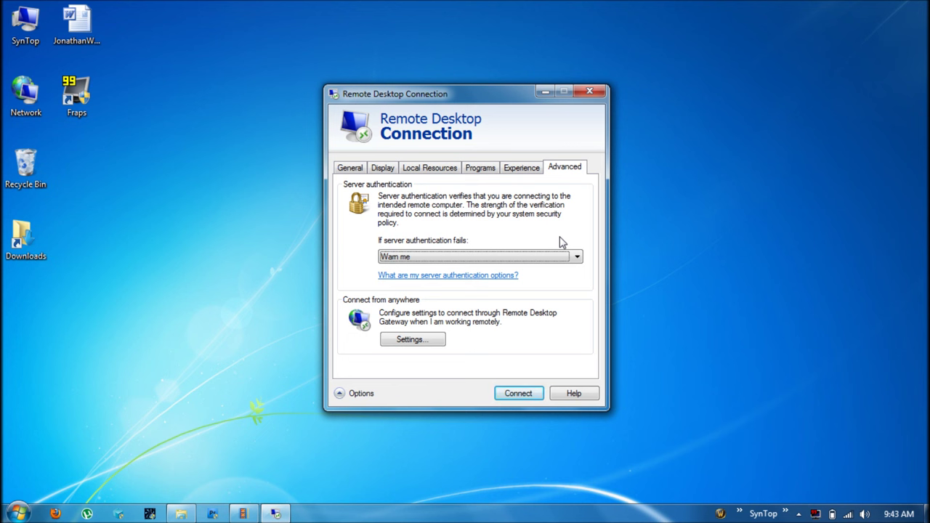
left_click(351, 167)
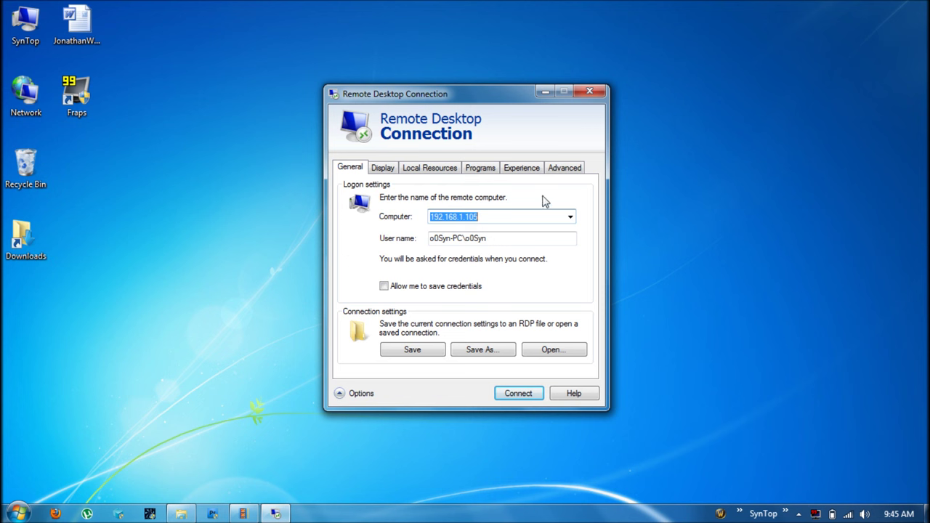
Step: Connect to 192.168.1.105 to bring up the Windows Security credentials prompt
left_click(494, 217)
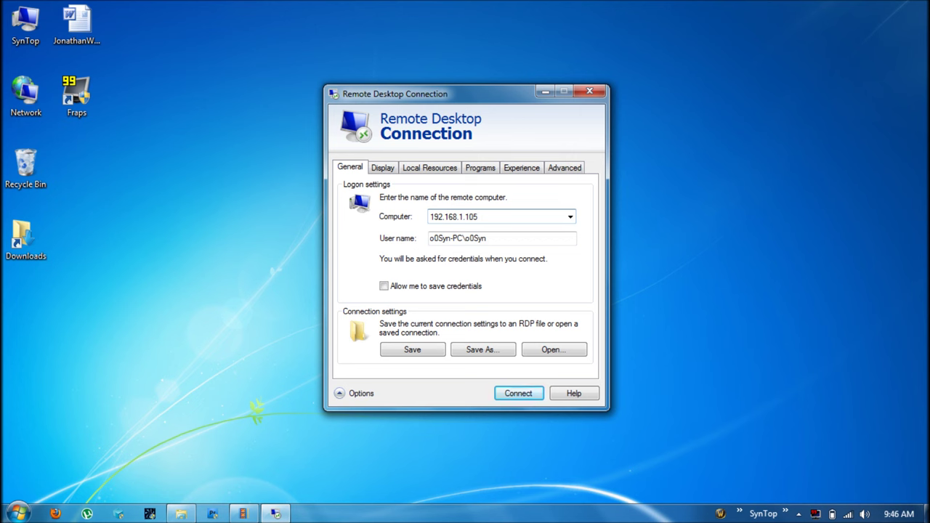
left_click(526, 398)
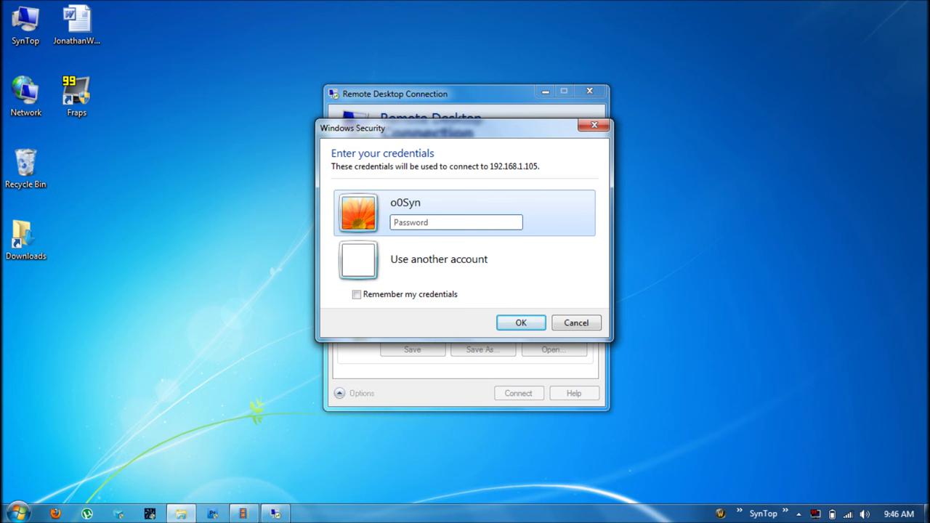
Step: Enter the account password and submit it to log in to the home PC
type("••••••••••••••••")
key("Return")
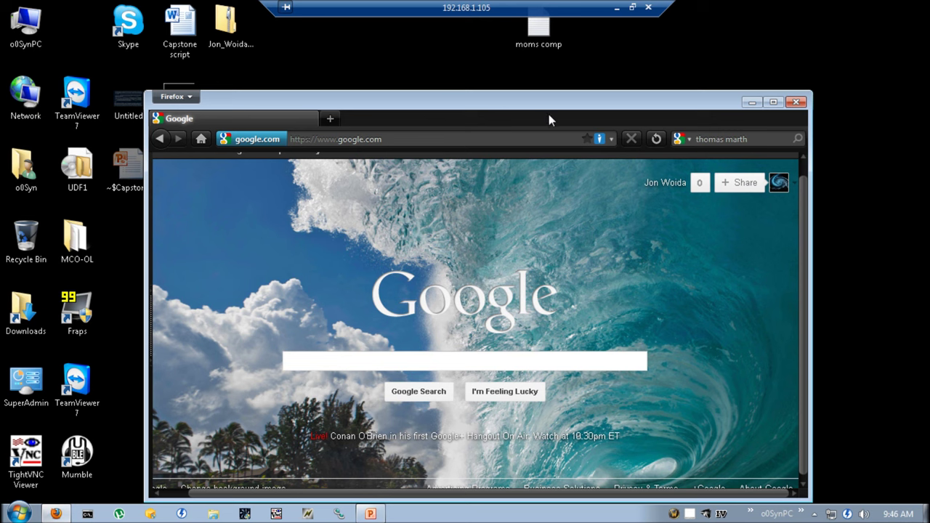
Step: Move the remote Firefox window slightly up and to the right
left_click_drag(550, 95, 564, 80)
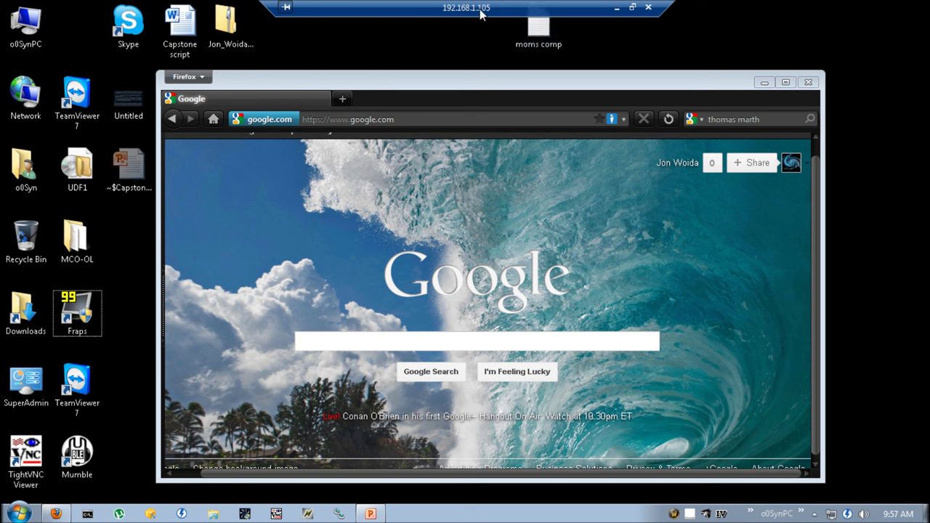
Step: Briefly minimize the 192.168.1.105 session, bring it back, then switch it from full screen to a window
left_click(616, 9)
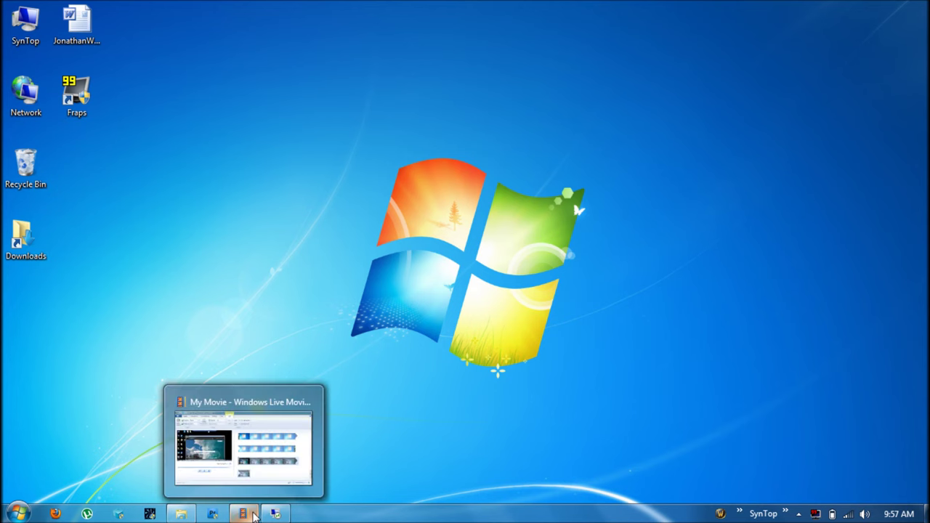
left_click(277, 514)
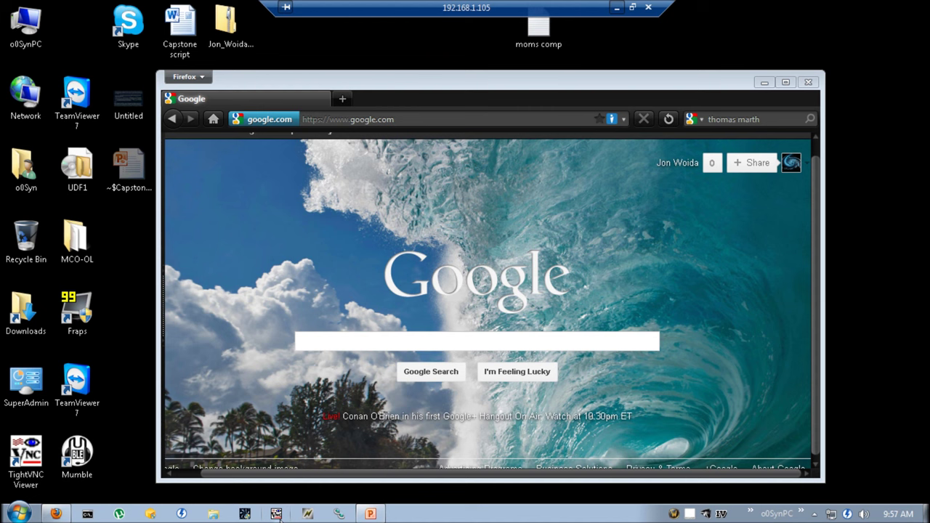
left_click(633, 8)
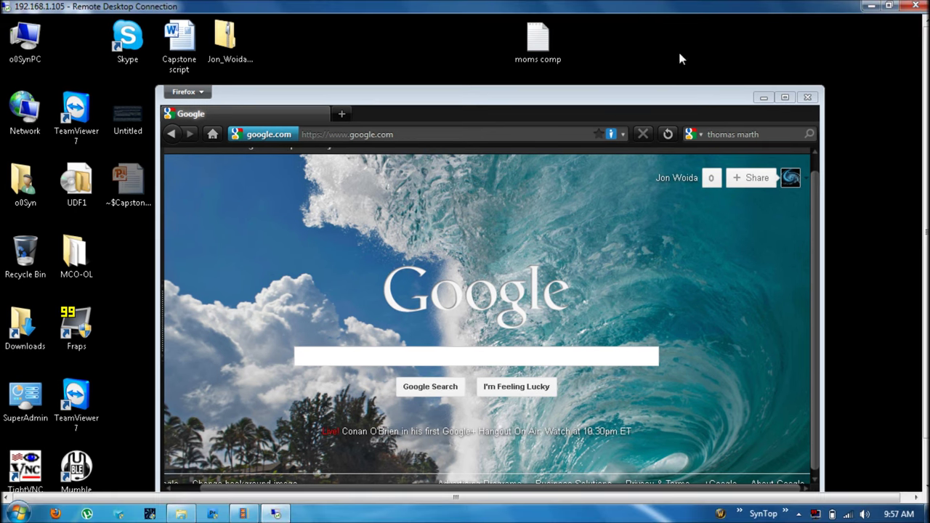
Step: Make the session window smaller, then copy remote UDF1 and paste it onto the local desktop as UDF1.nru
left_click(888, 6)
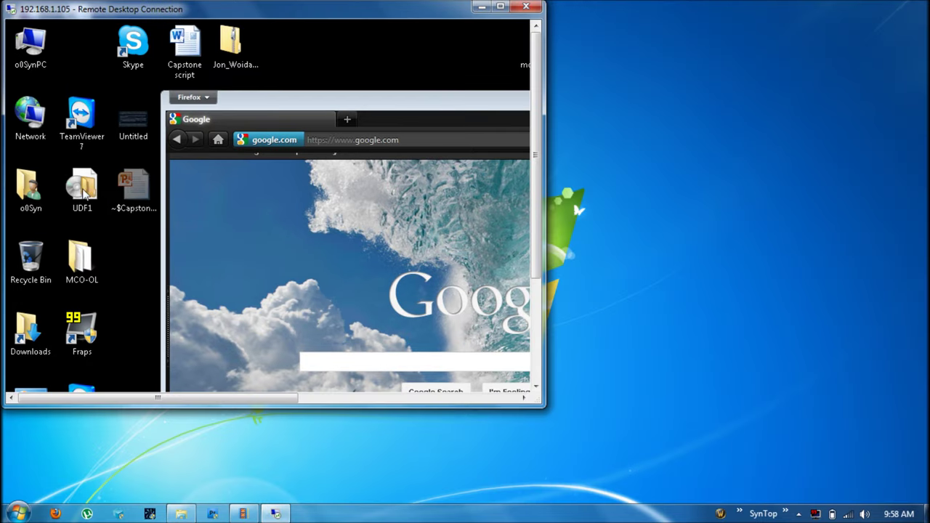
right_click(83, 188)
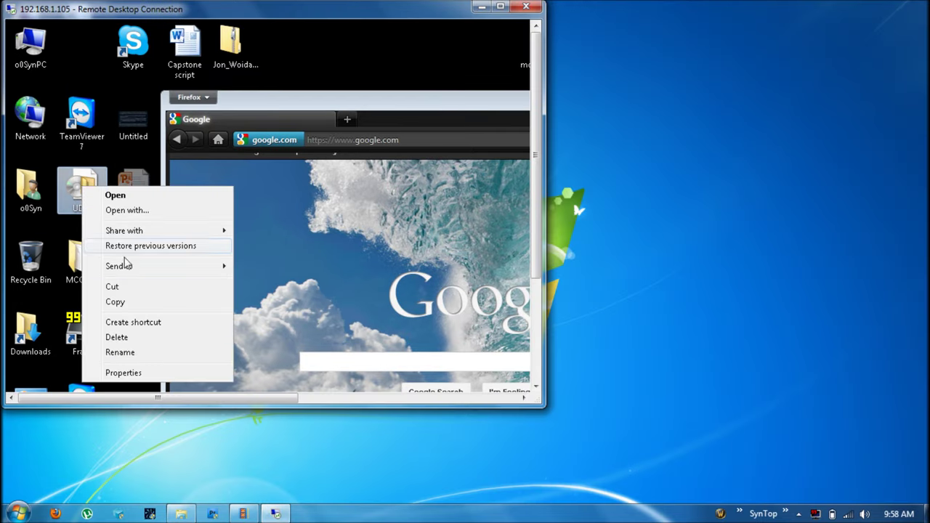
left_click(114, 301)
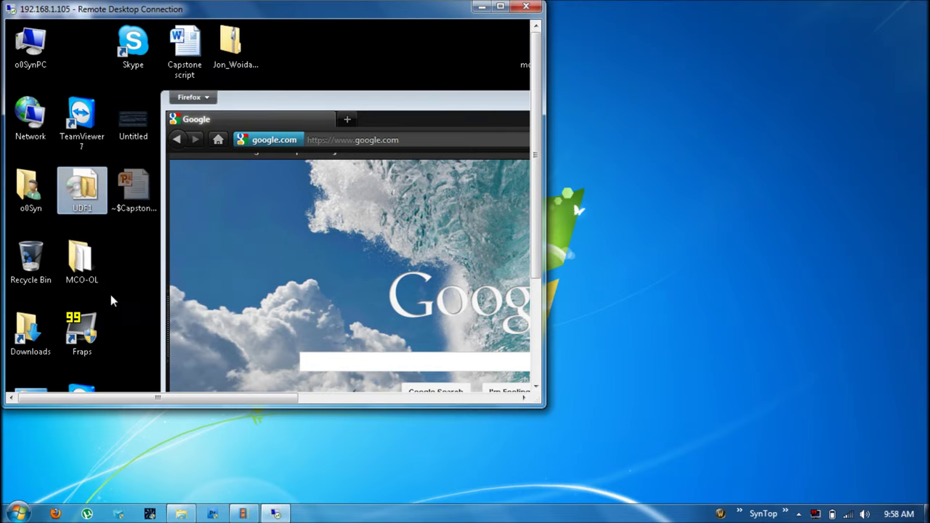
right_click(684, 177)
left_click(717, 237)
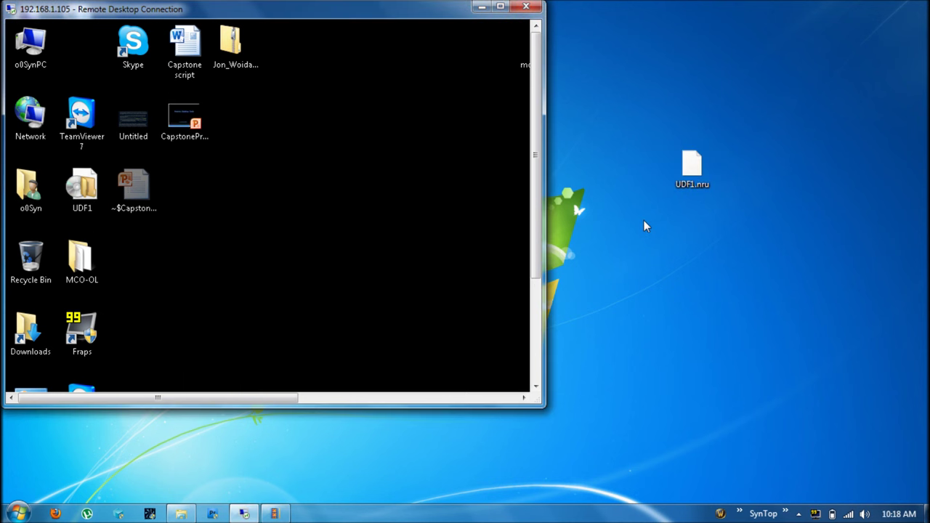
Step: Maximize the 192.168.1.105 session window from its title-bar menu so it fills the screen
right_click(349, 15)
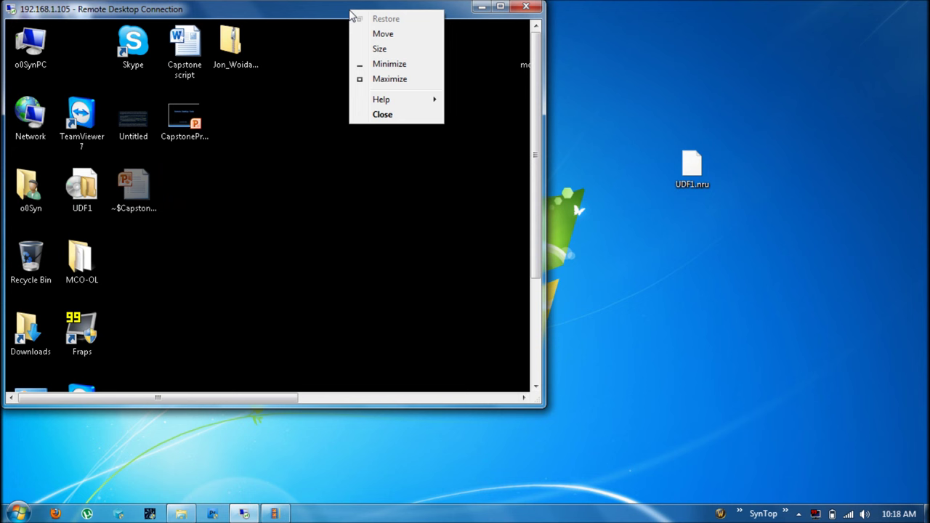
left_click(372, 79)
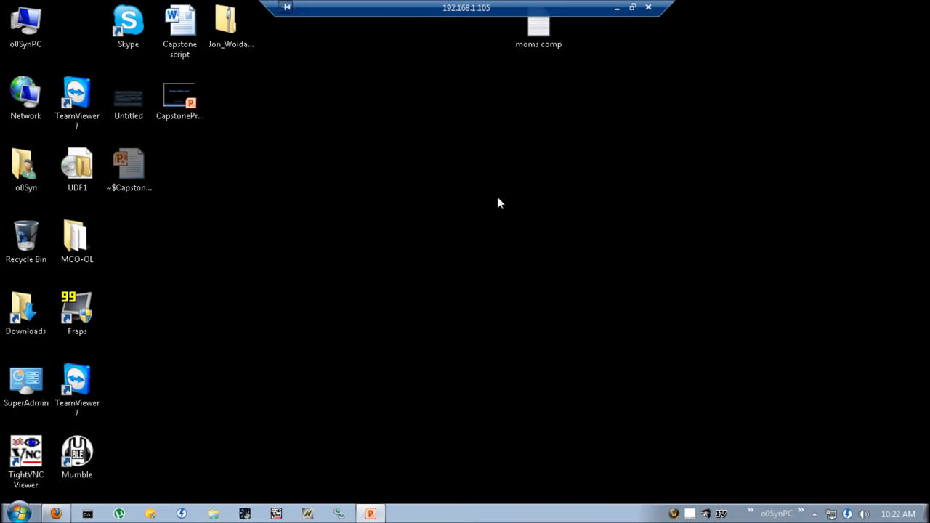